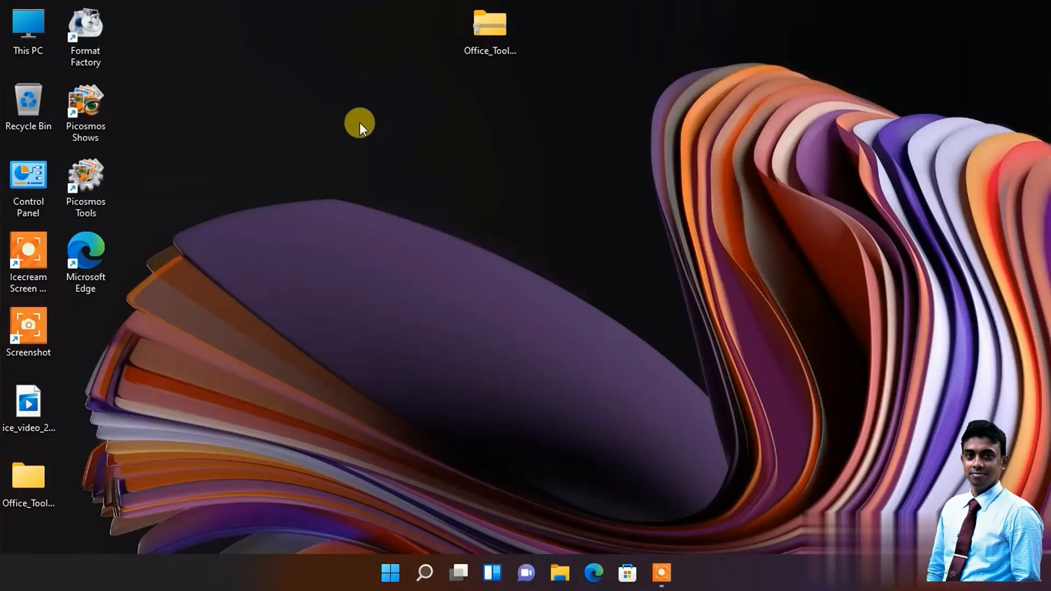
right_click(406, 172)
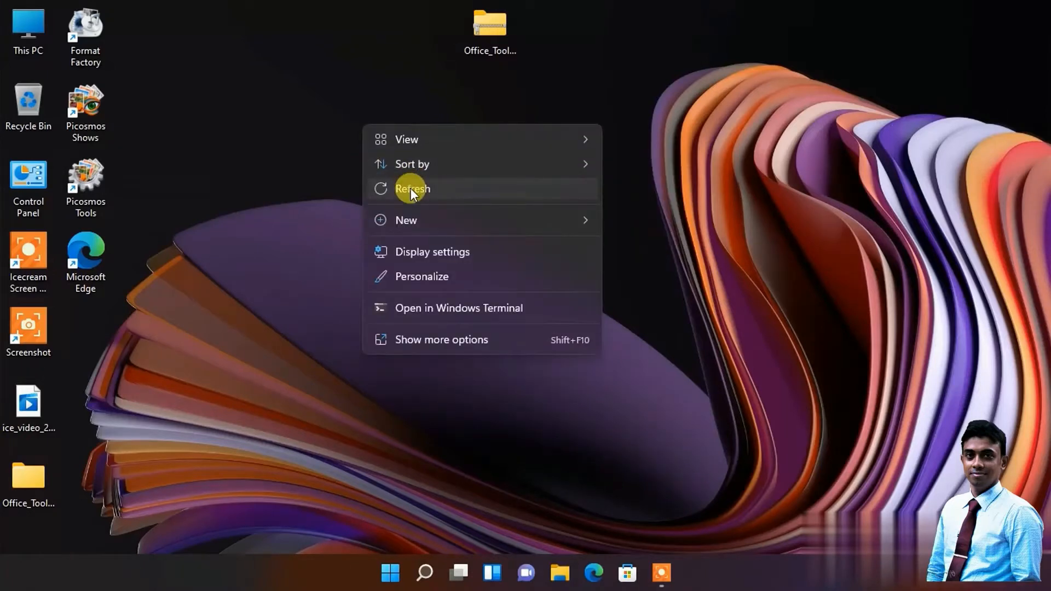
left_click(410, 188)
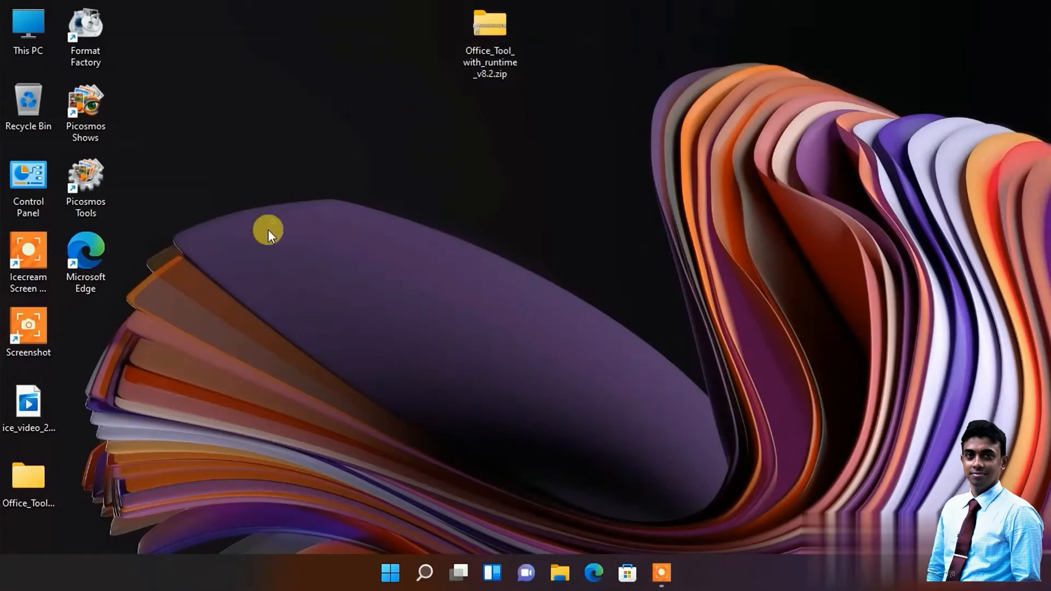
Step: Open the Office Tool folder inside the desktop folder Office_Tool_with_runtime_v8.2 and run RunMe.bat to launch Office Tool Plus
left_click(27, 468)
double_click(26, 468)
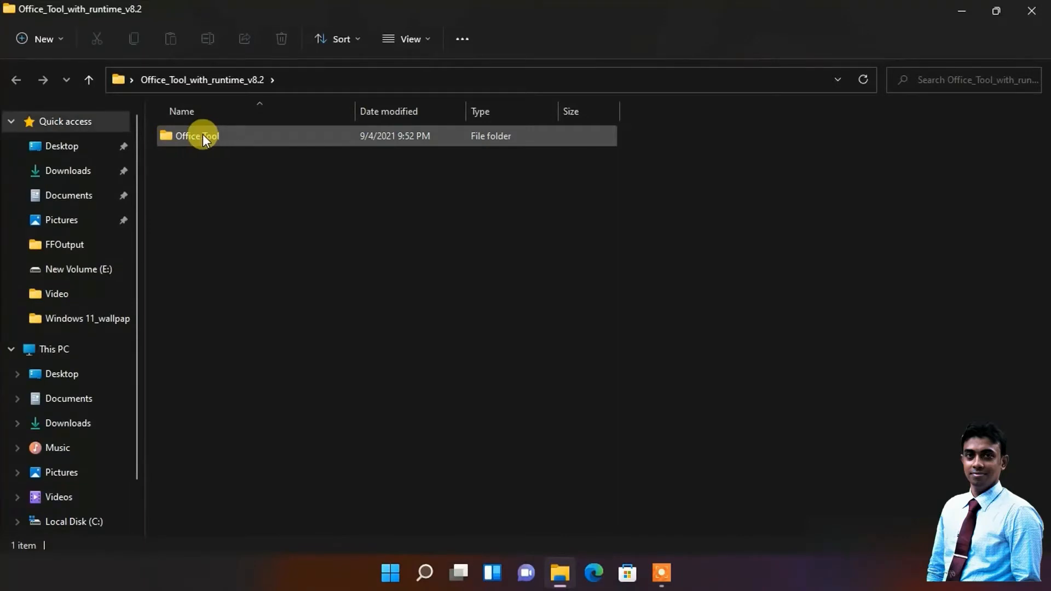
double_click(203, 136)
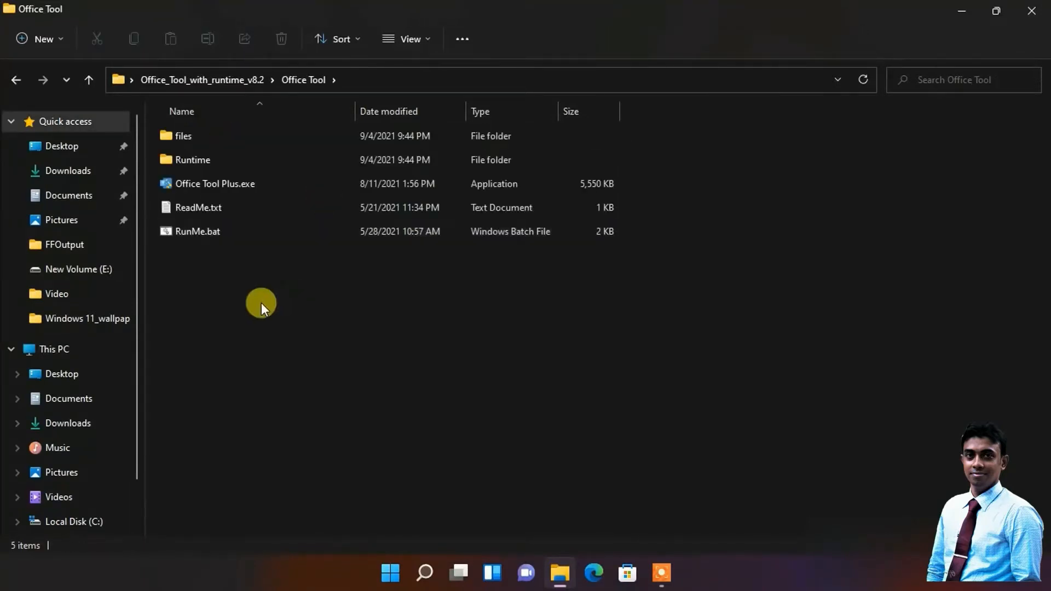
left_click(200, 232)
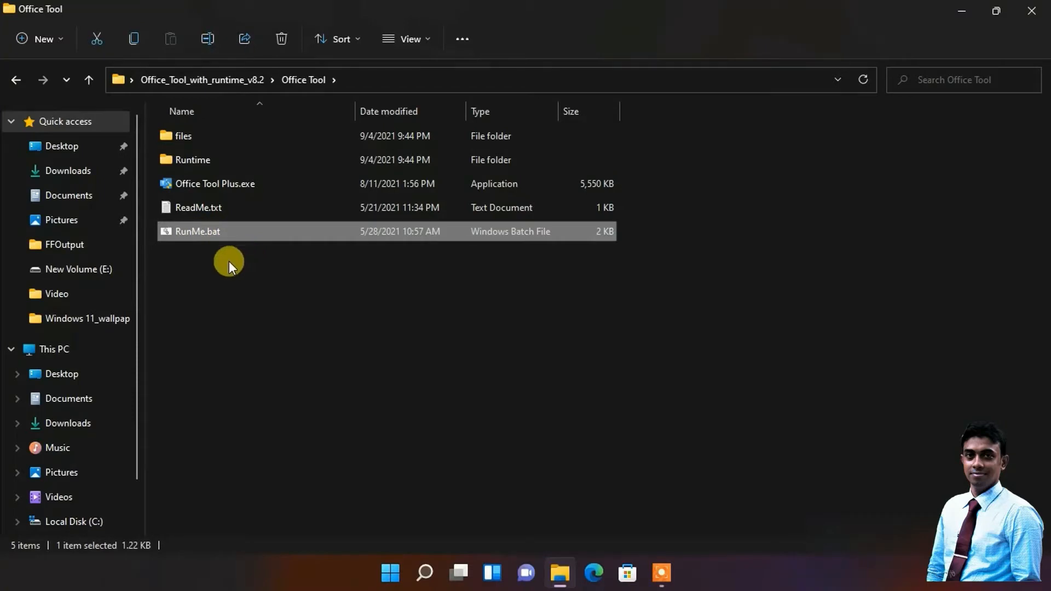
left_click(209, 267)
left_click(207, 234)
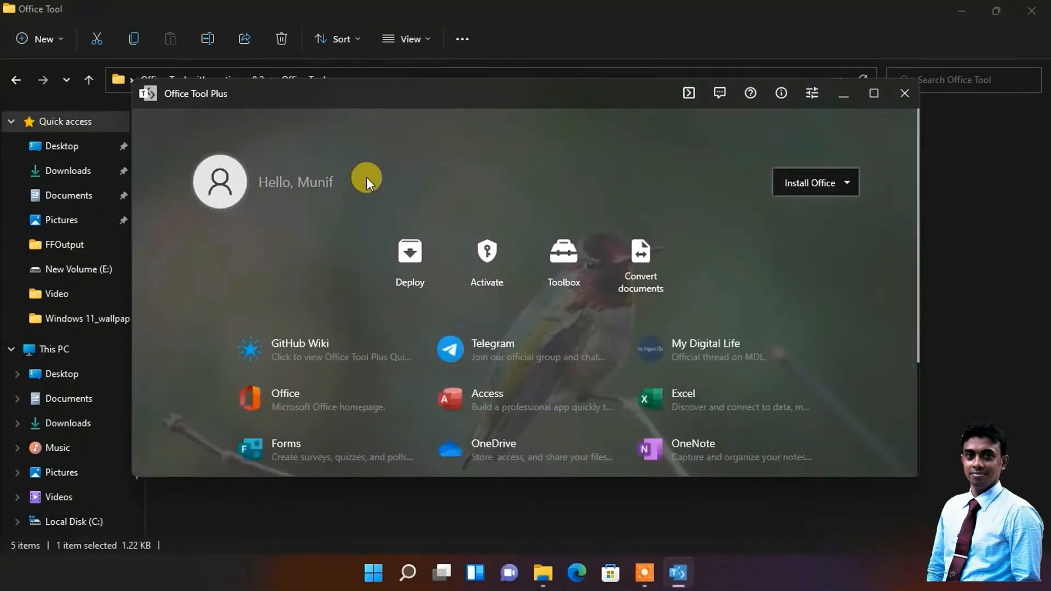
Step: Open the Deploy page of Office Tool Plus and maximize its window
left_click_drag(439, 96, 479, 117)
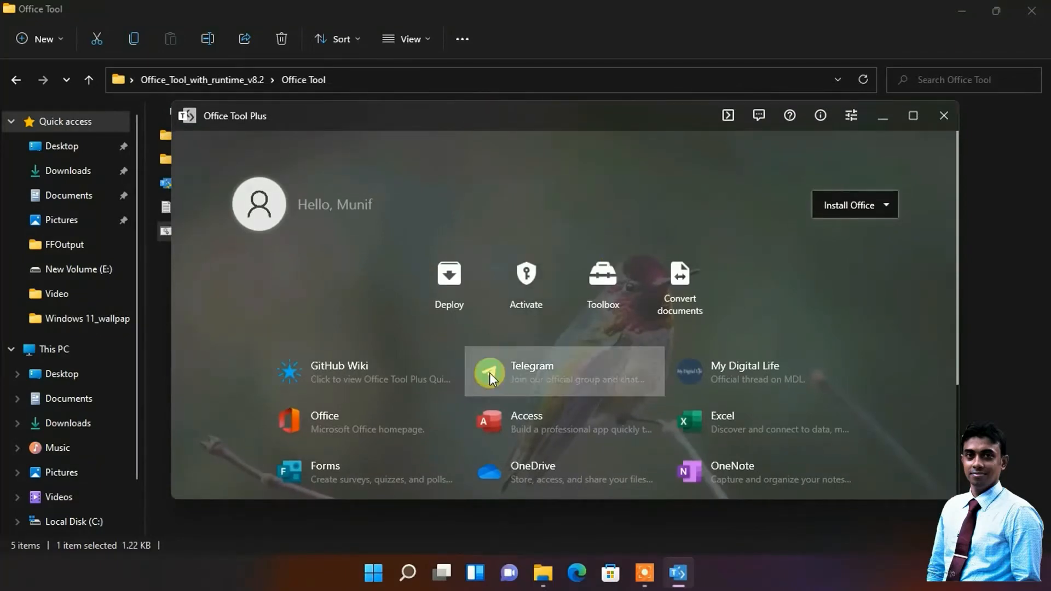
left_click(465, 286)
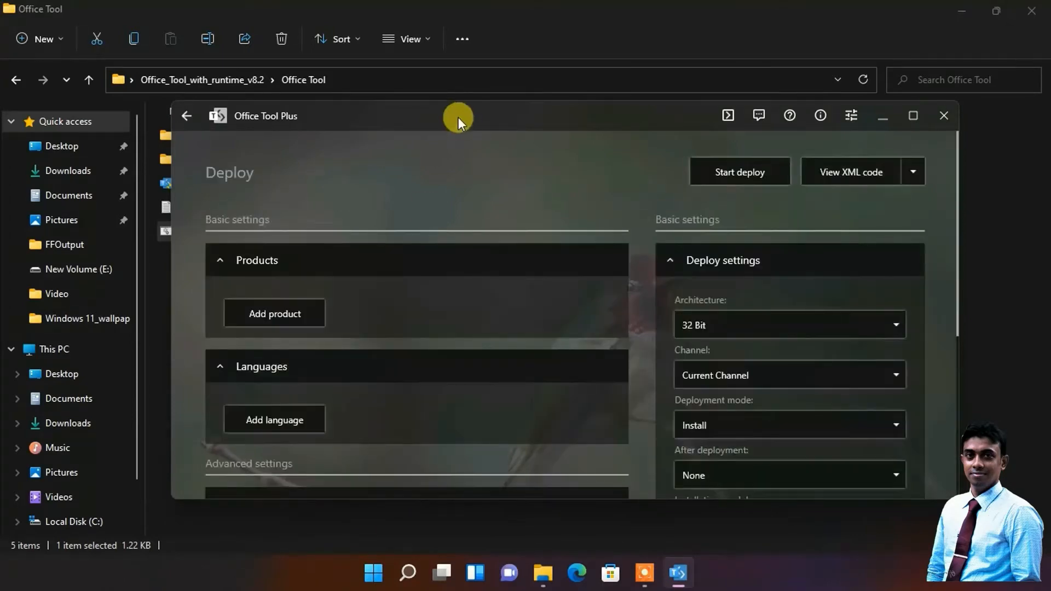
left_click_drag(459, 117, 459, 87)
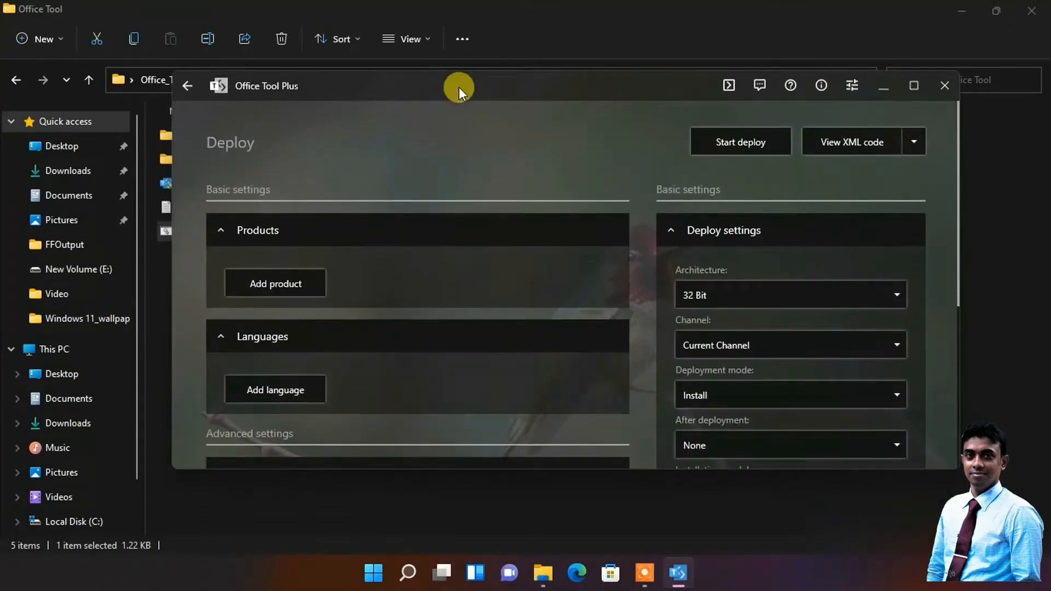
left_click(918, 87)
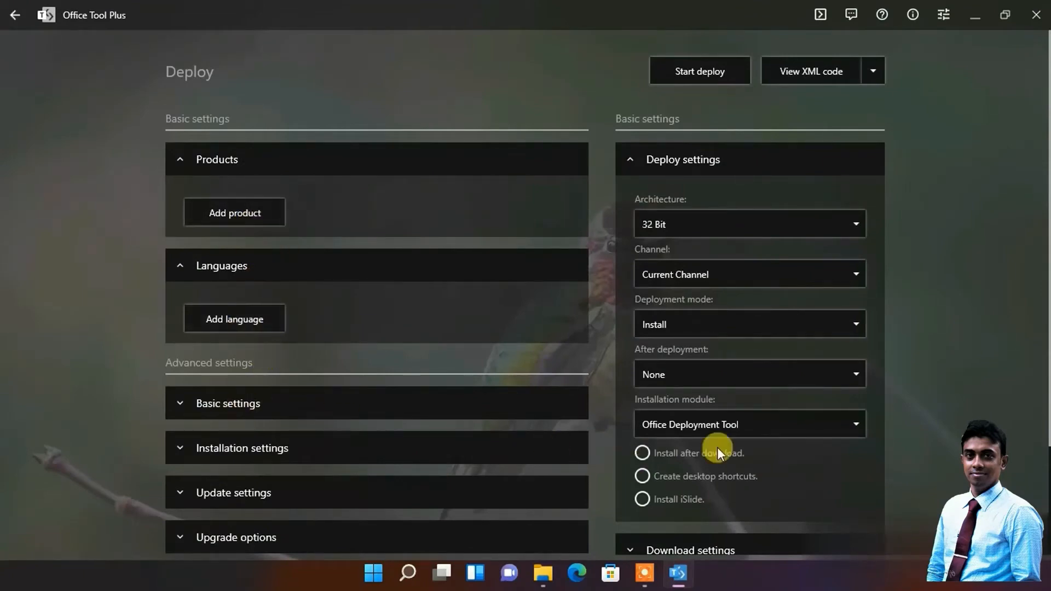
scroll(719, 449, "down", 3)
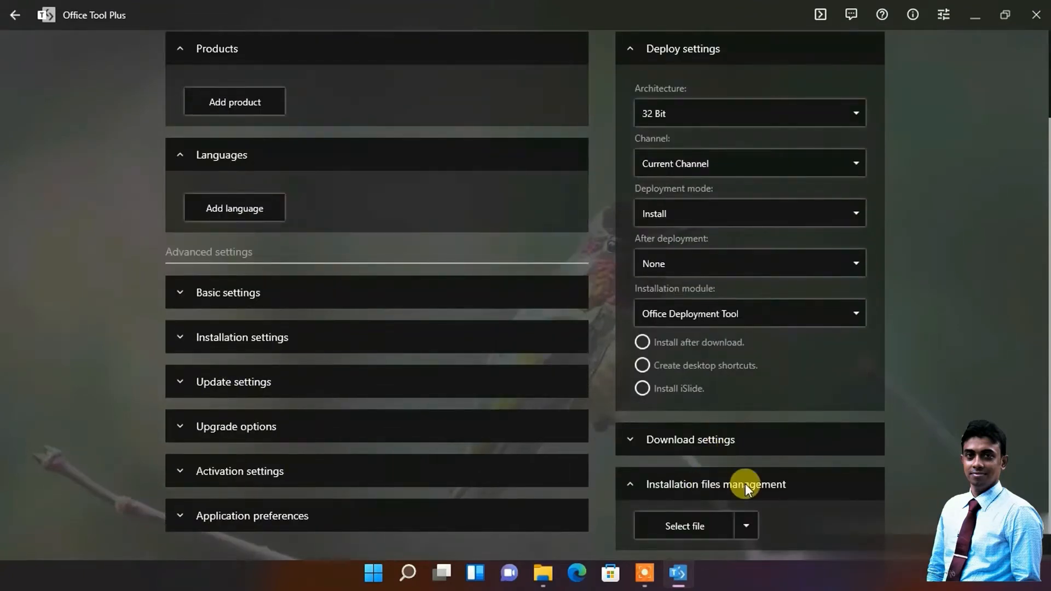
scroll(739, 486, "down", 1)
left_click(751, 502)
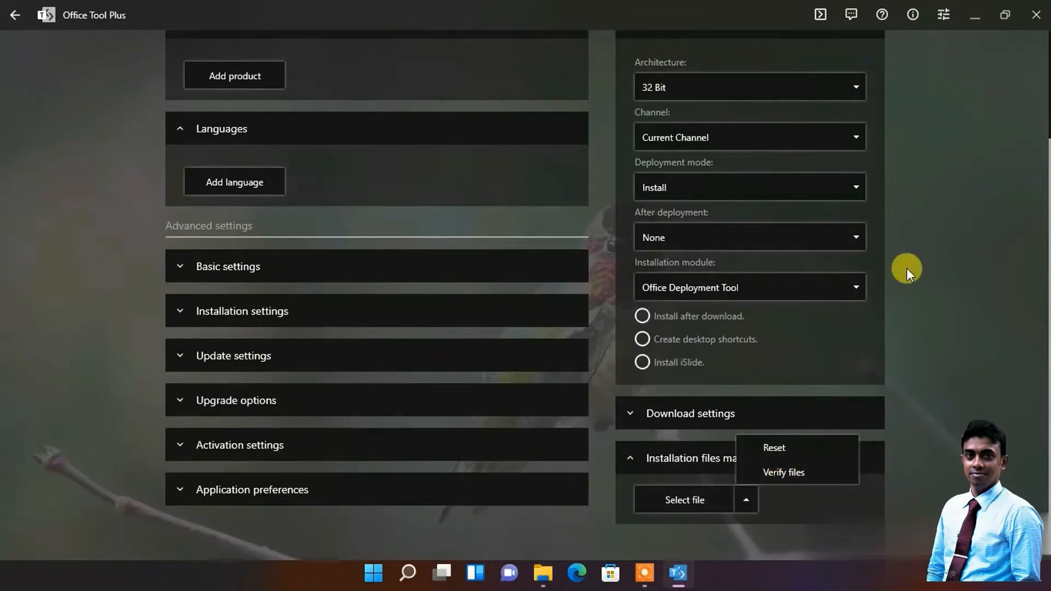
left_click(952, 282)
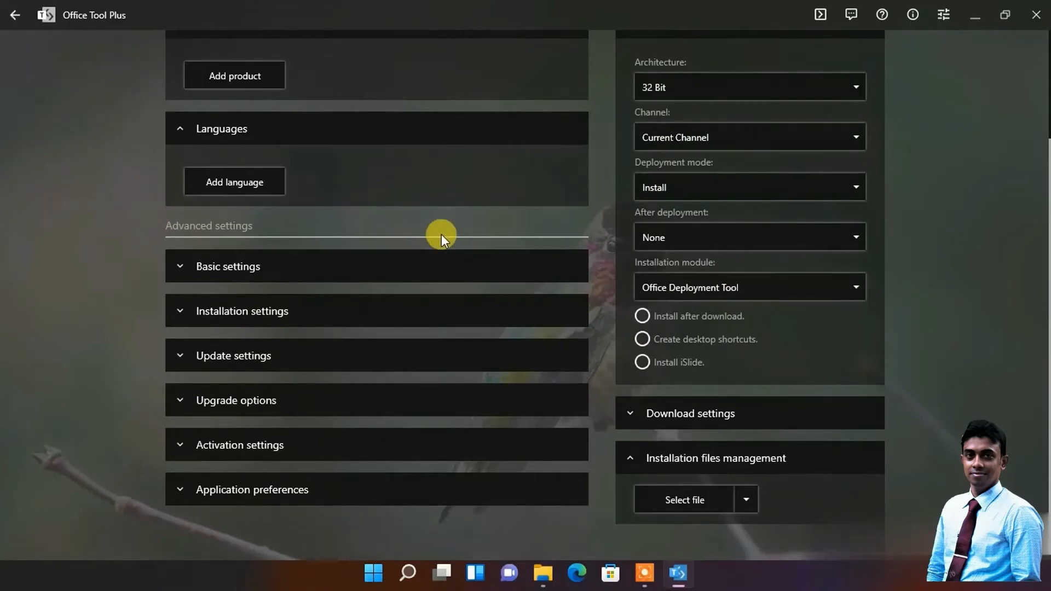
scroll(439, 235, "up", 5)
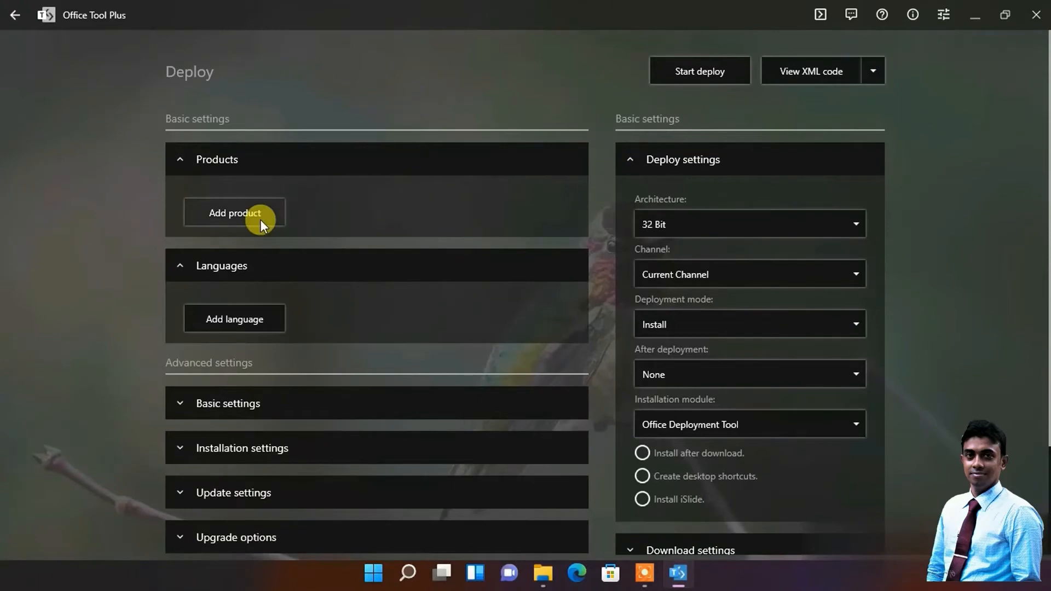
Step: Add a product to the deployment and set it to Microsoft 365 (Family & Personal)
left_click(237, 216)
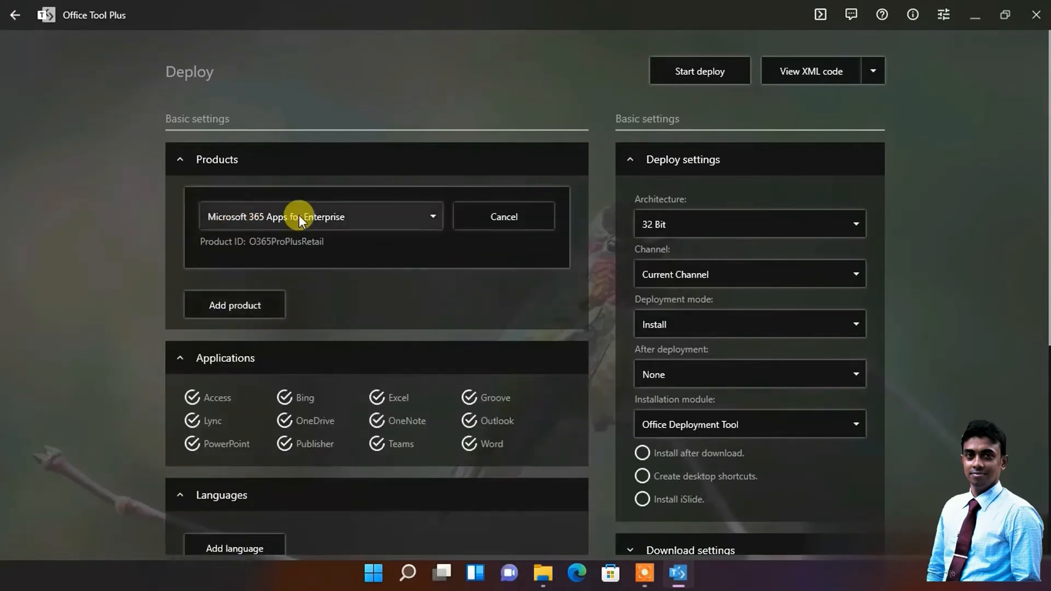
left_click(377, 217)
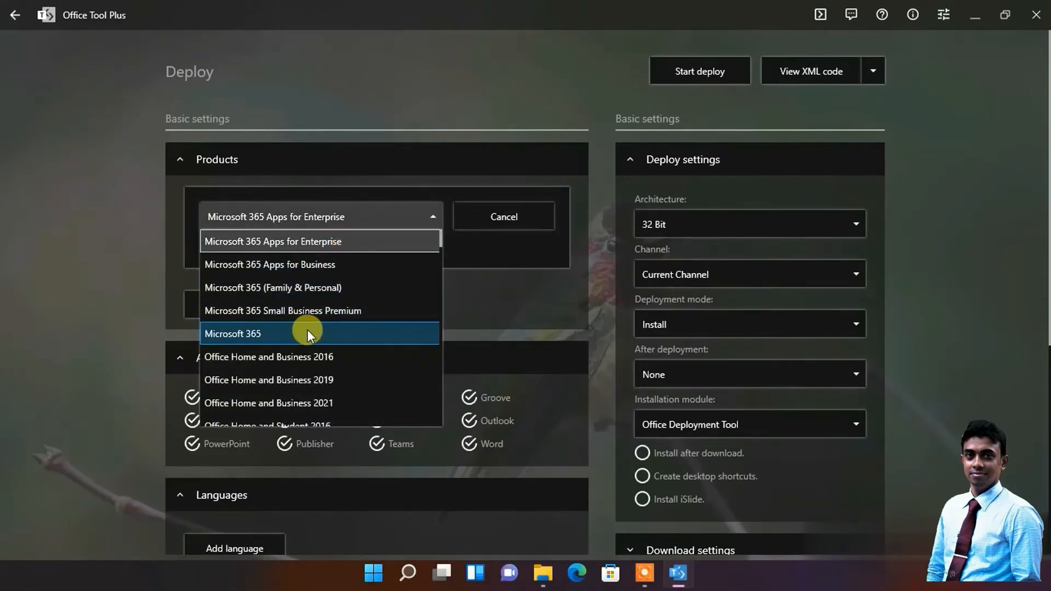
scroll(335, 377, "down", 1)
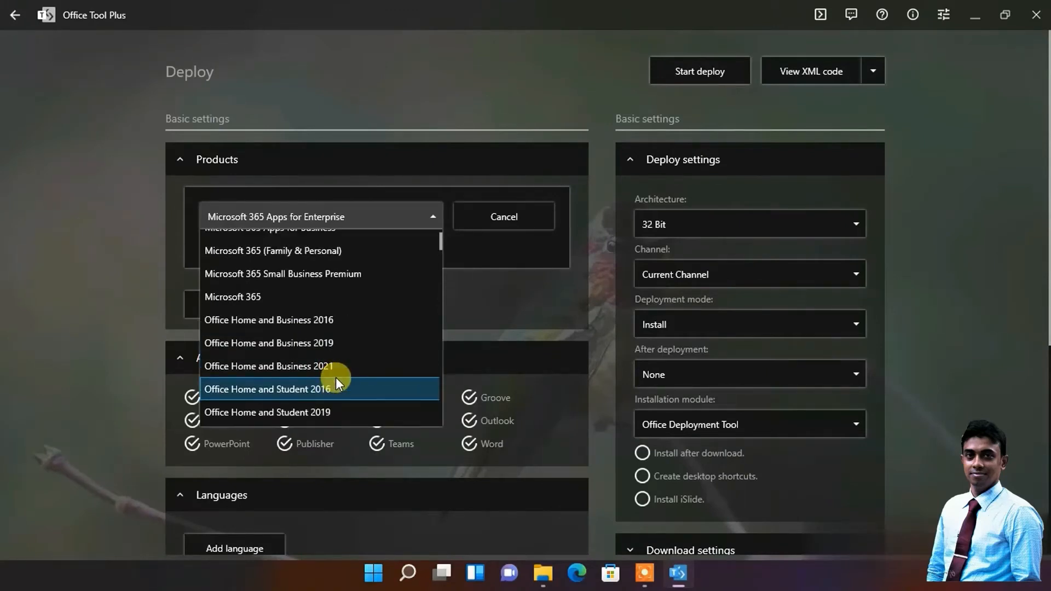
scroll(336, 372, "down", 6)
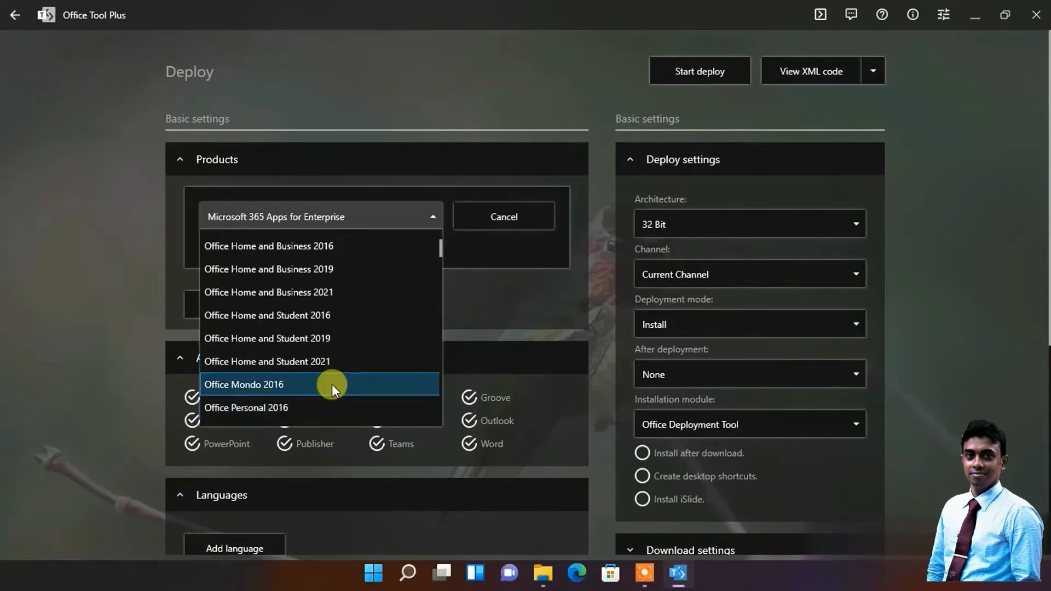
scroll(331, 374, "down", 4)
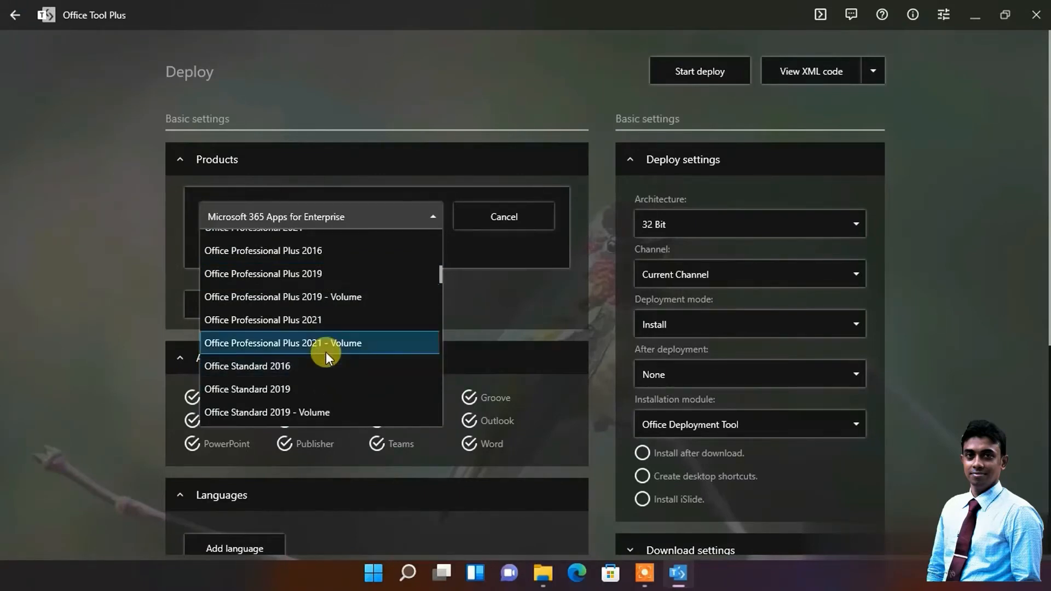
scroll(317, 398, "up", 10)
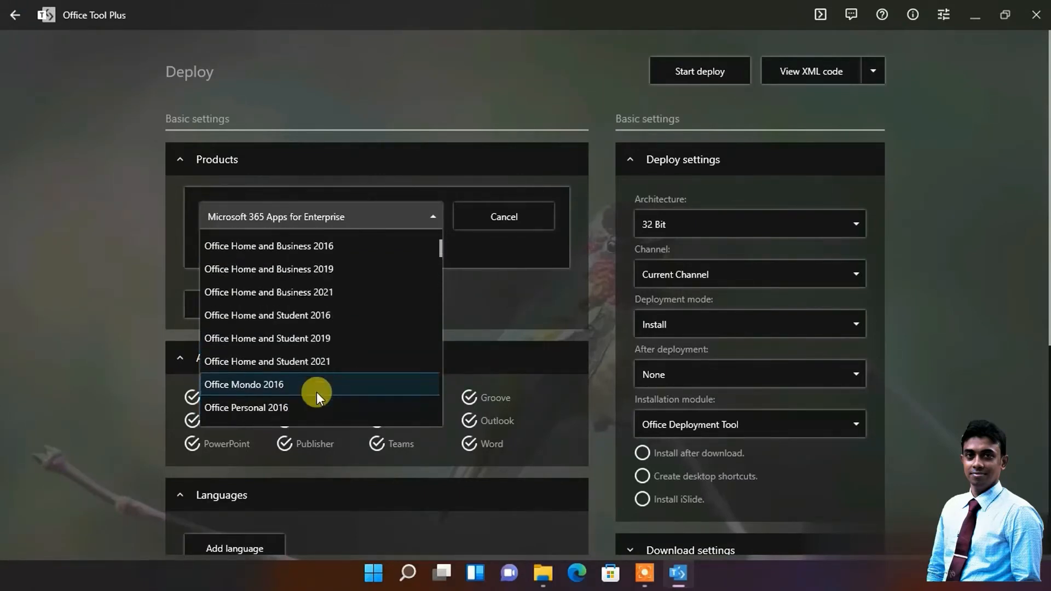
scroll(316, 392, "up", 2)
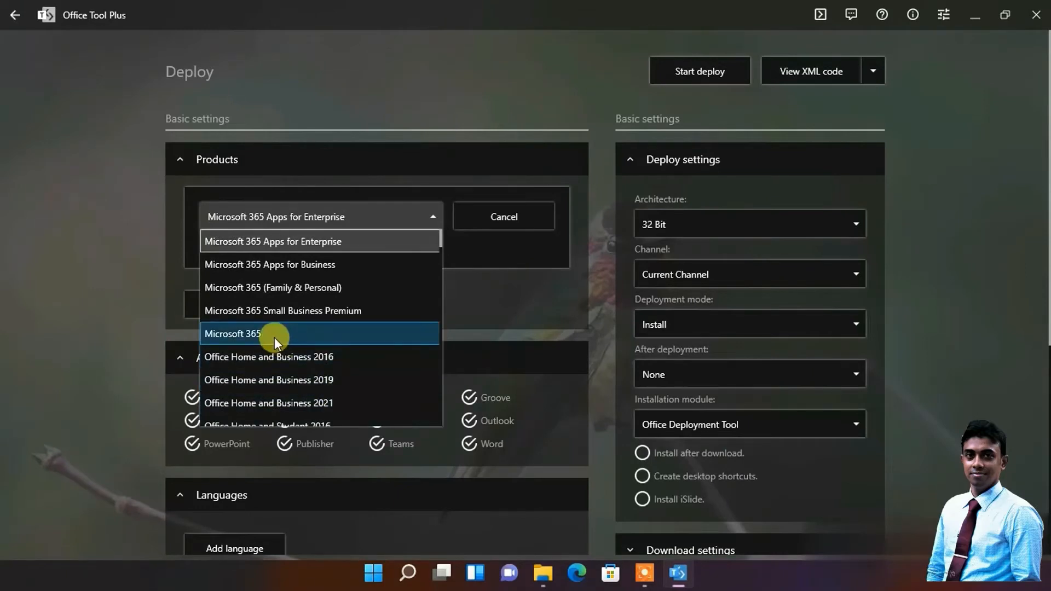
left_click(274, 293)
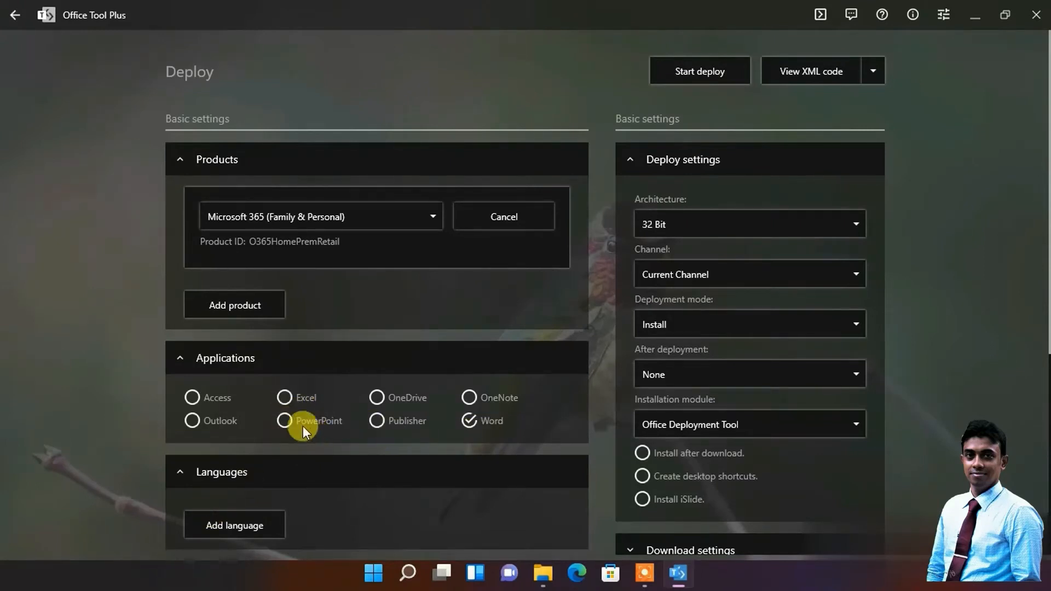
Step: Include PowerPoint, Excel and Publisher alongside Word in the applications to install
left_click(284, 426)
left_click(283, 397)
scroll(422, 341, "down", 3)
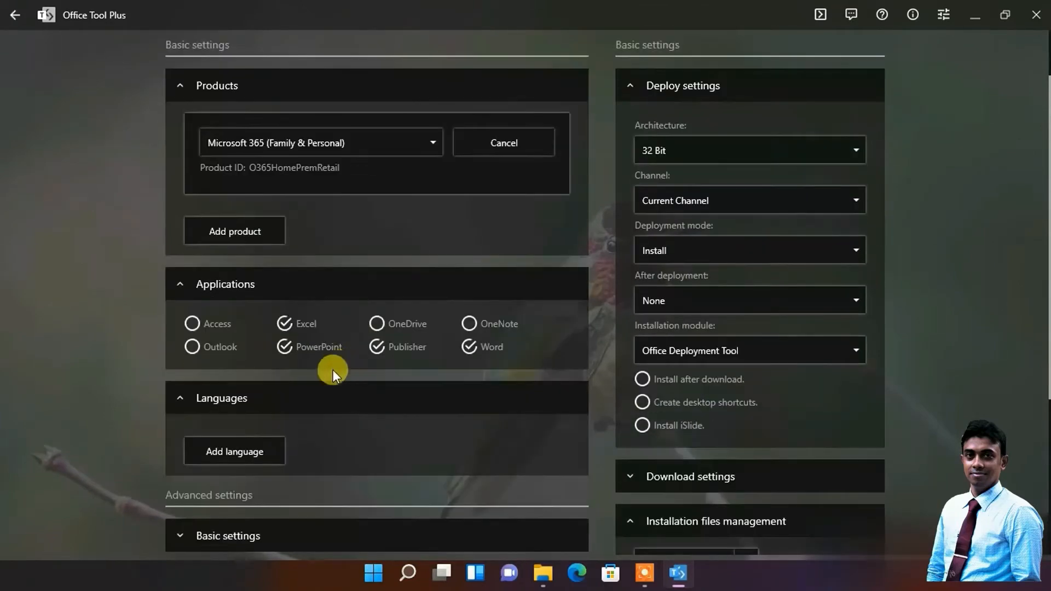
Step: Start the deployment but decline its installation confirmation, and exclude Publisher from the applications to install
scroll(683, 244, "up", 2)
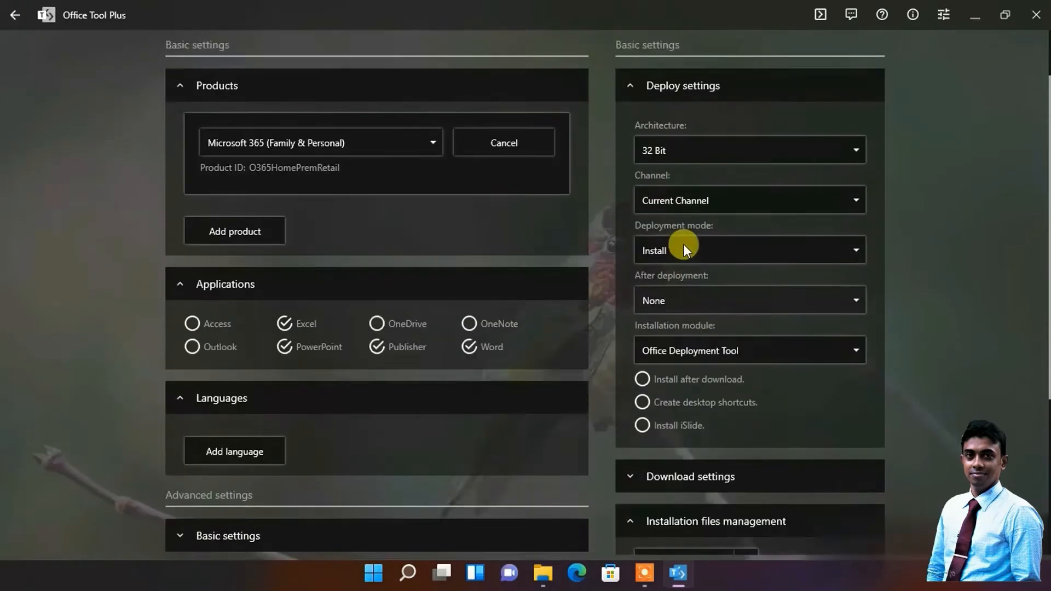
scroll(680, 243, "up", 1)
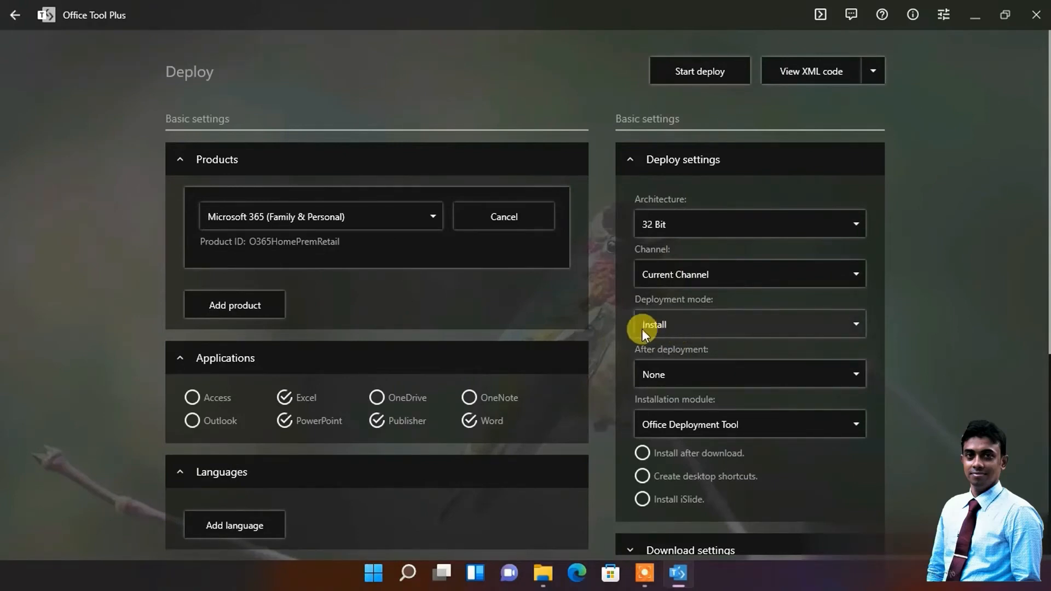
scroll(643, 415, "down", 4)
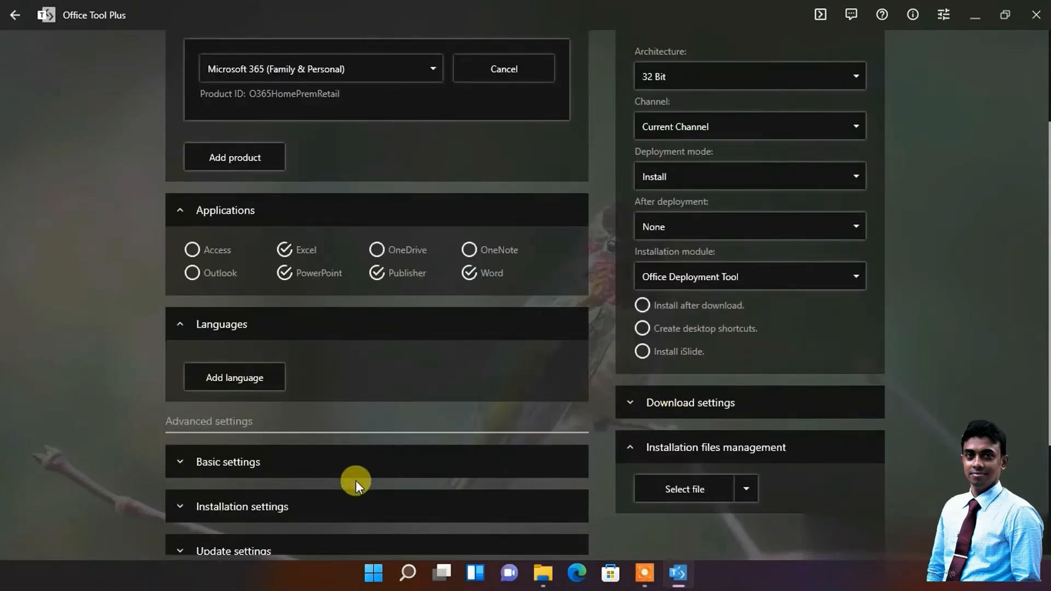
scroll(400, 339, "up", 4)
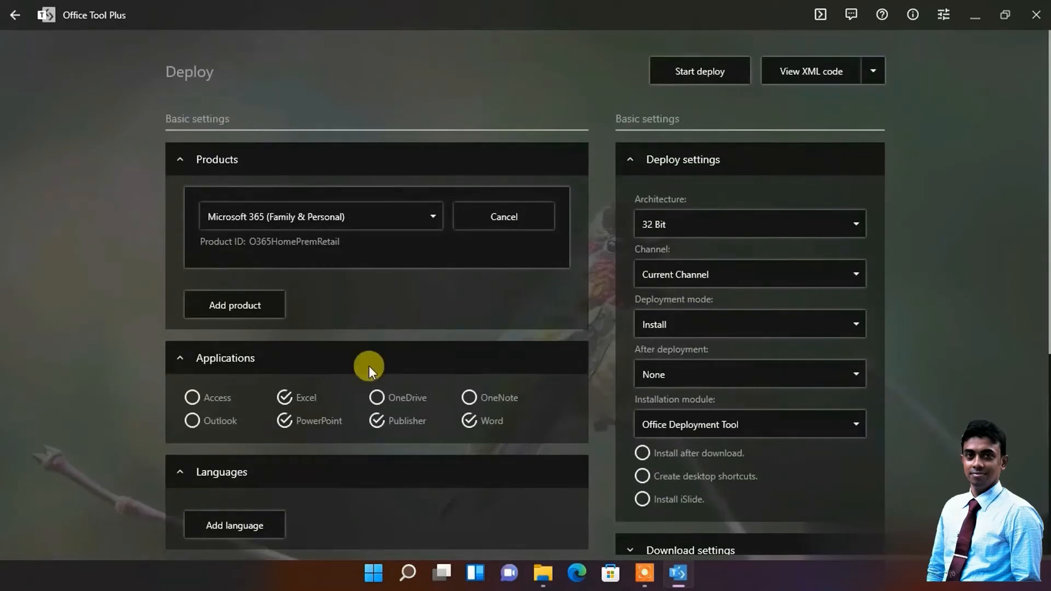
left_click(688, 73)
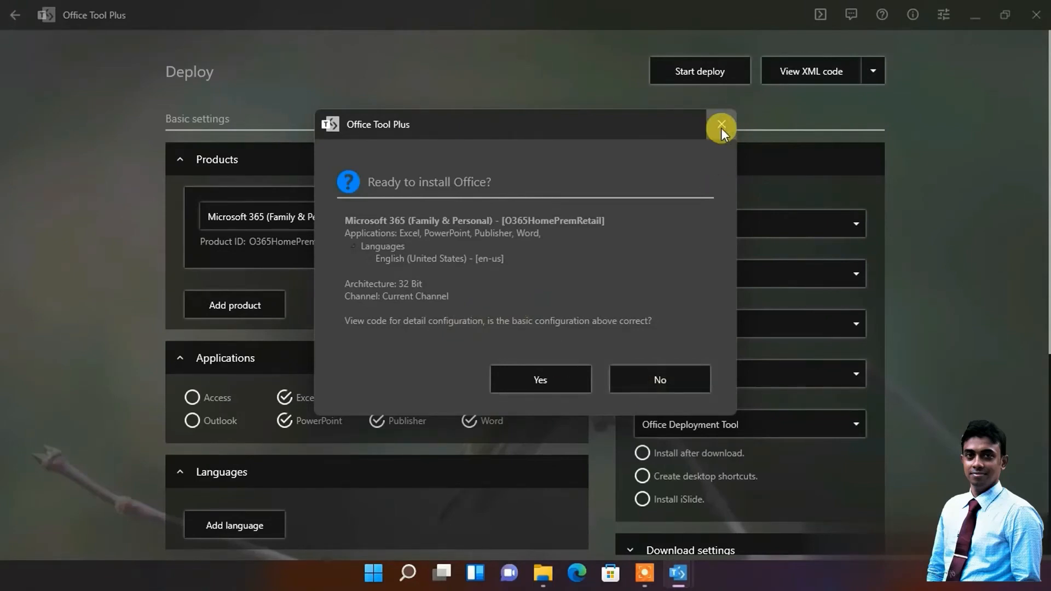
left_click(642, 379)
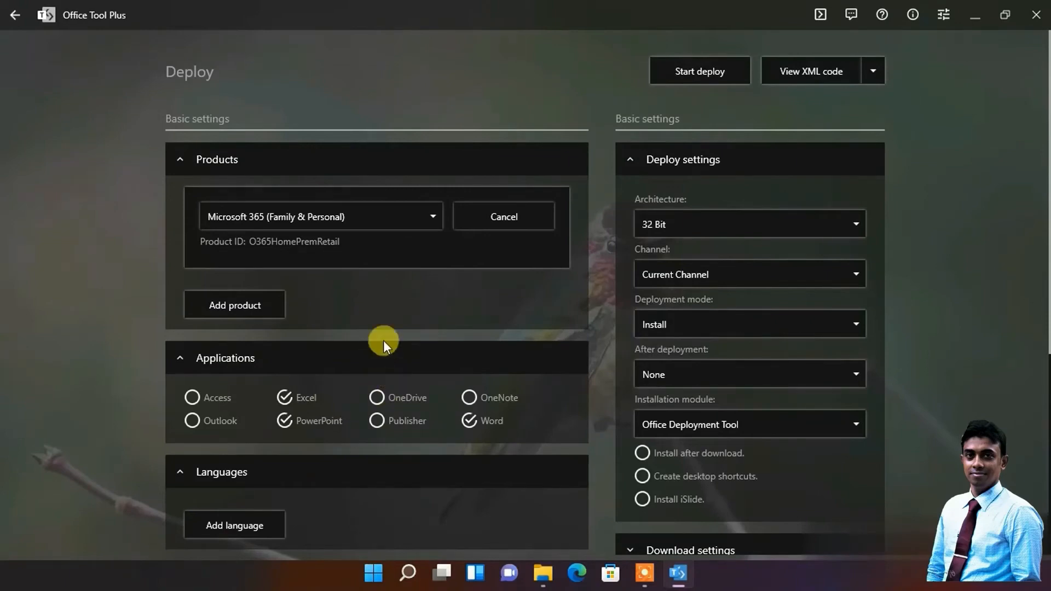
Step: Deploy Microsoft 365 (Family & Personal) with Excel, PowerPoint and Word, confirming the installation and closing the Office installer once it finishes
left_click(685, 77)
left_click(543, 380)
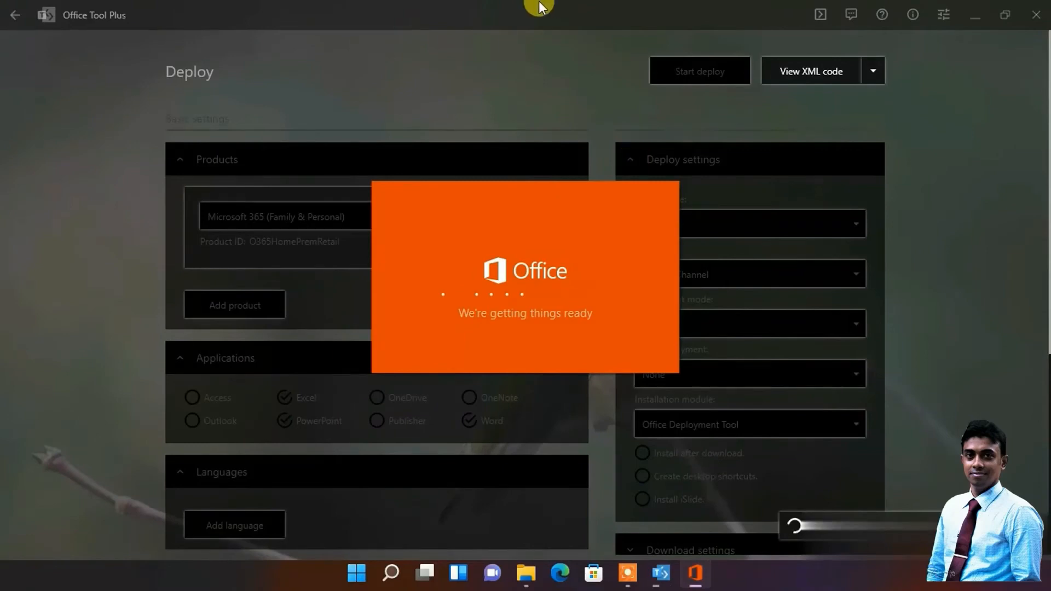
left_click(696, 574)
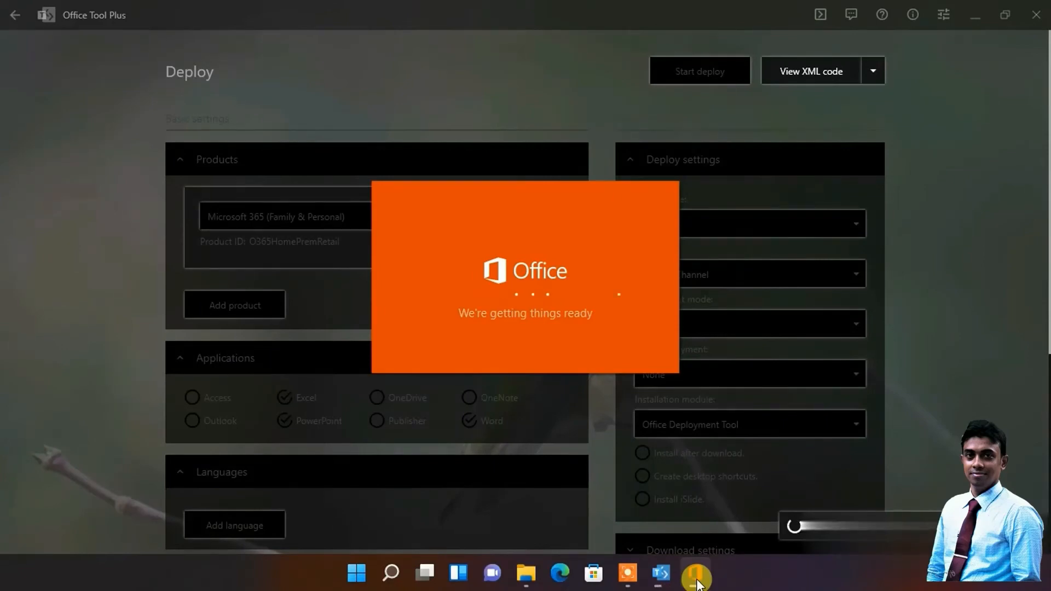
left_click(624, 579)
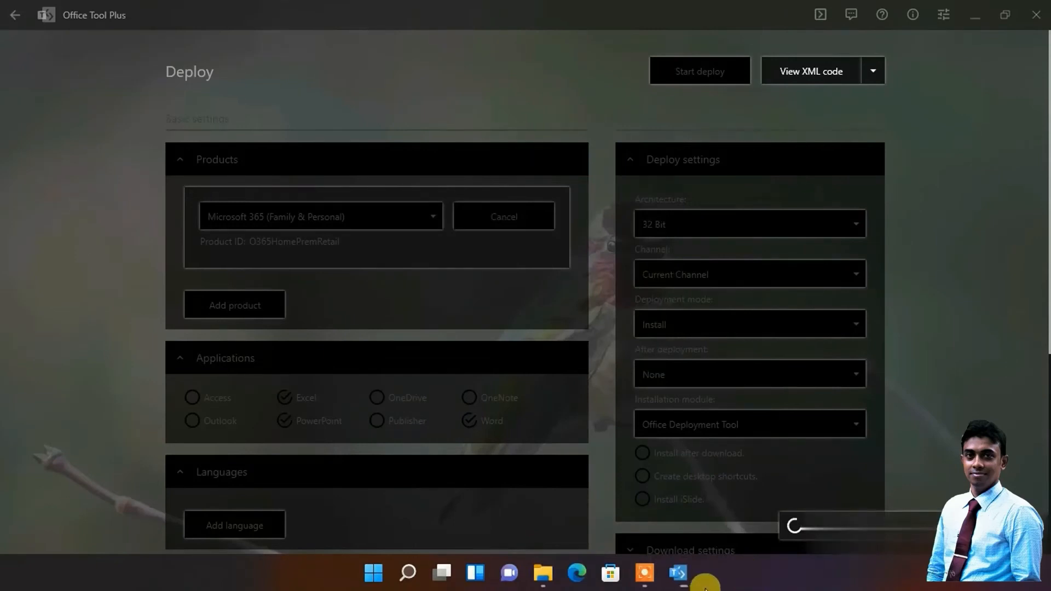
left_click(814, 573)
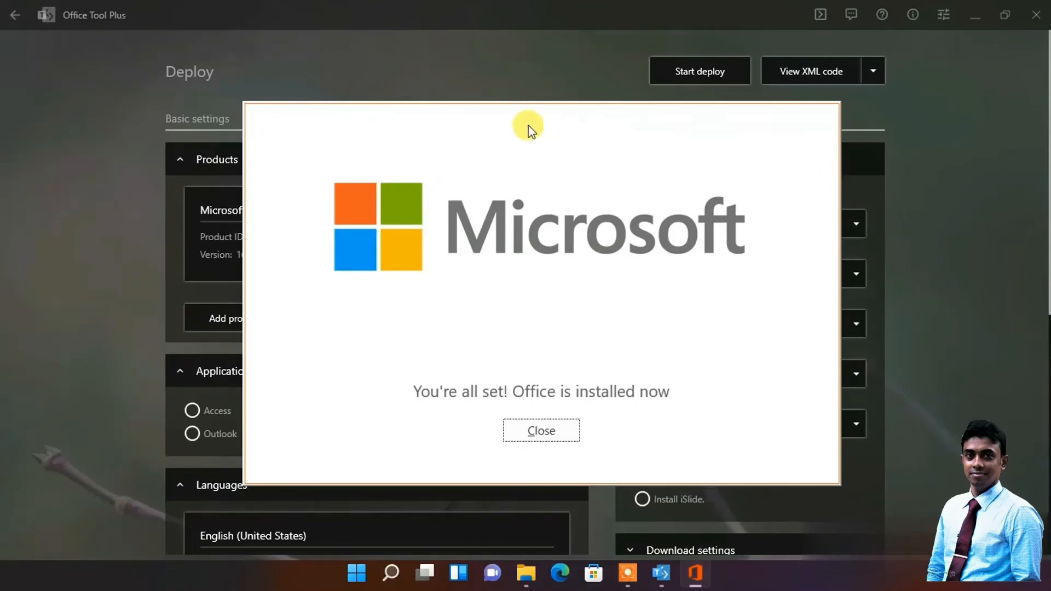
left_click_drag(527, 121, 487, 129)
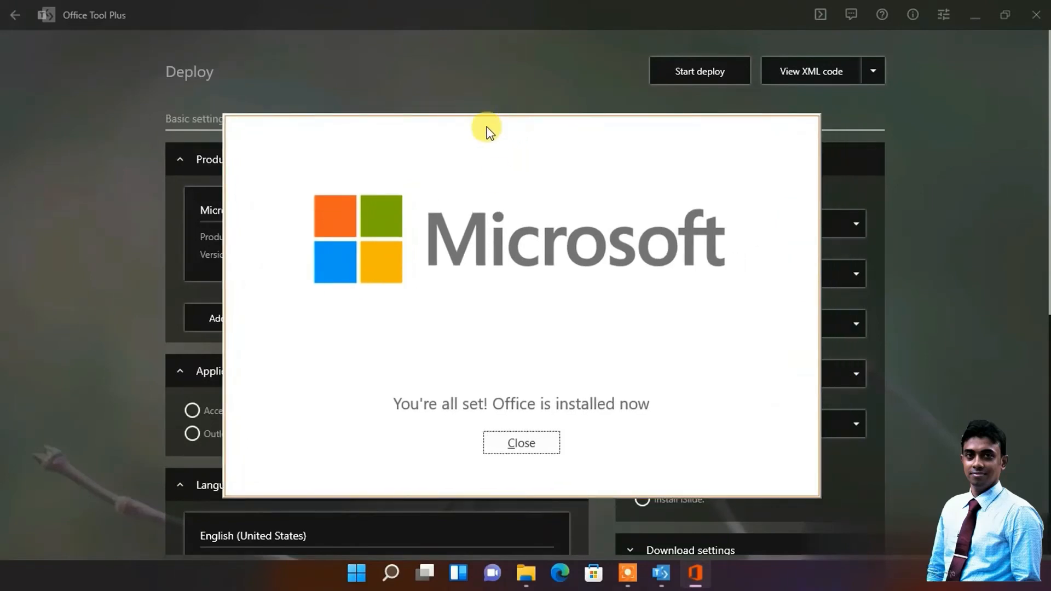
left_click(521, 442)
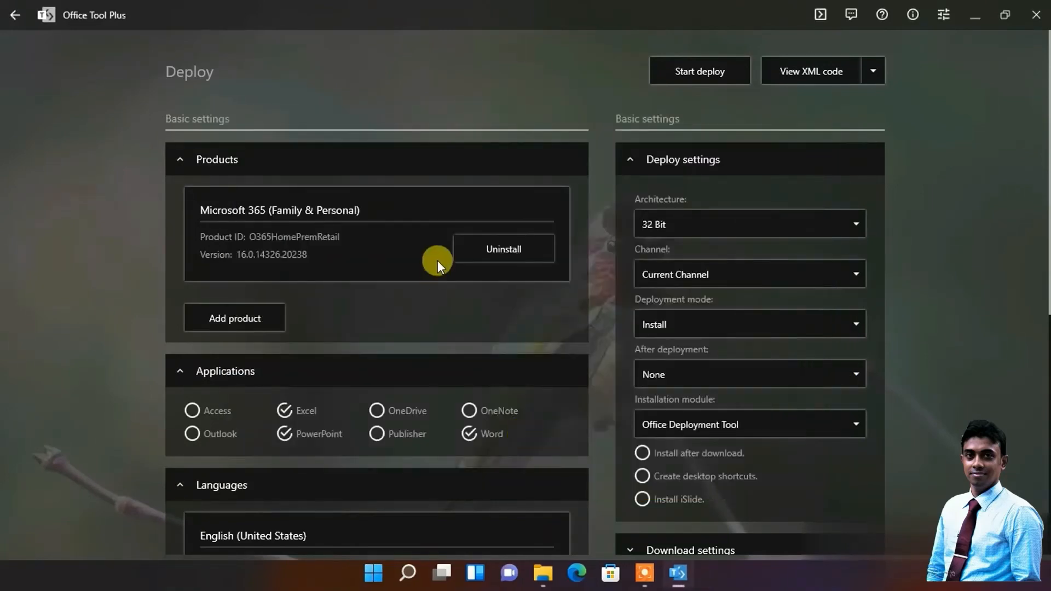
Step: Return to the desktop and look through the list of all installed apps for Excel, PowerPoint and Word
scroll(485, 293, "down", 2)
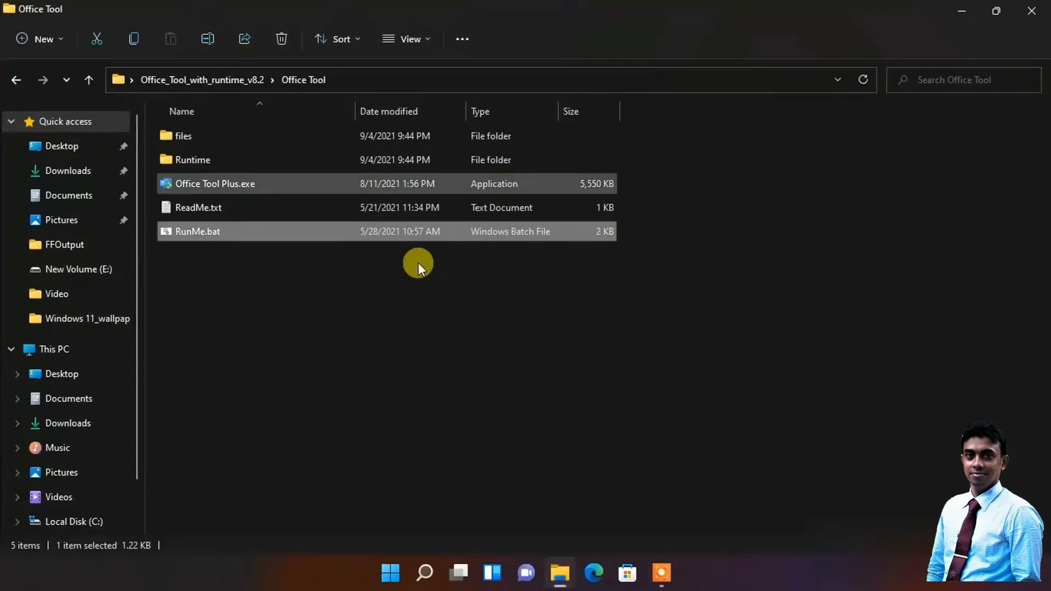
left_click(370, 312)
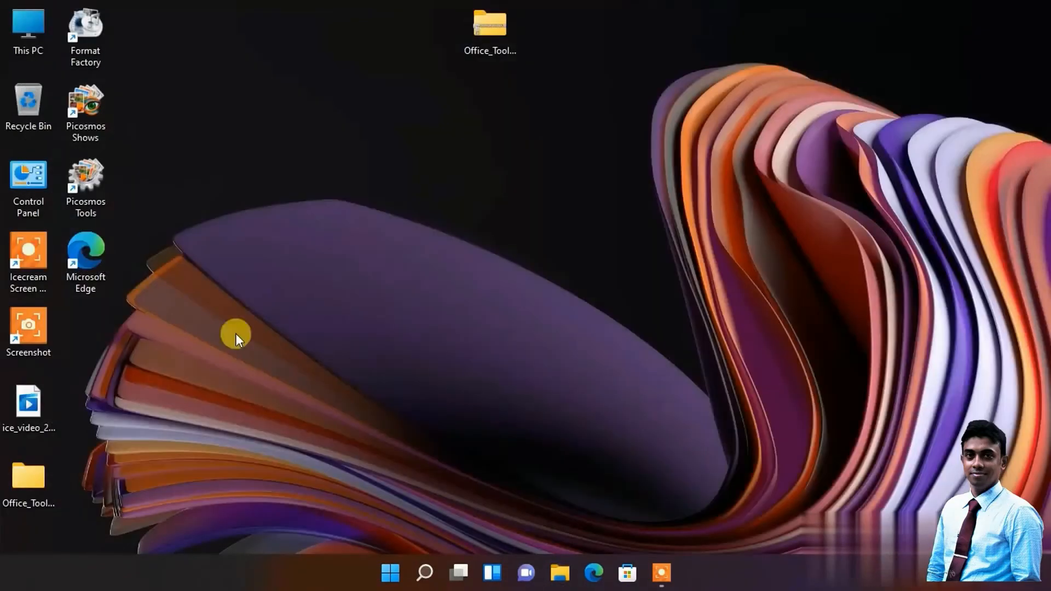
left_click(391, 571)
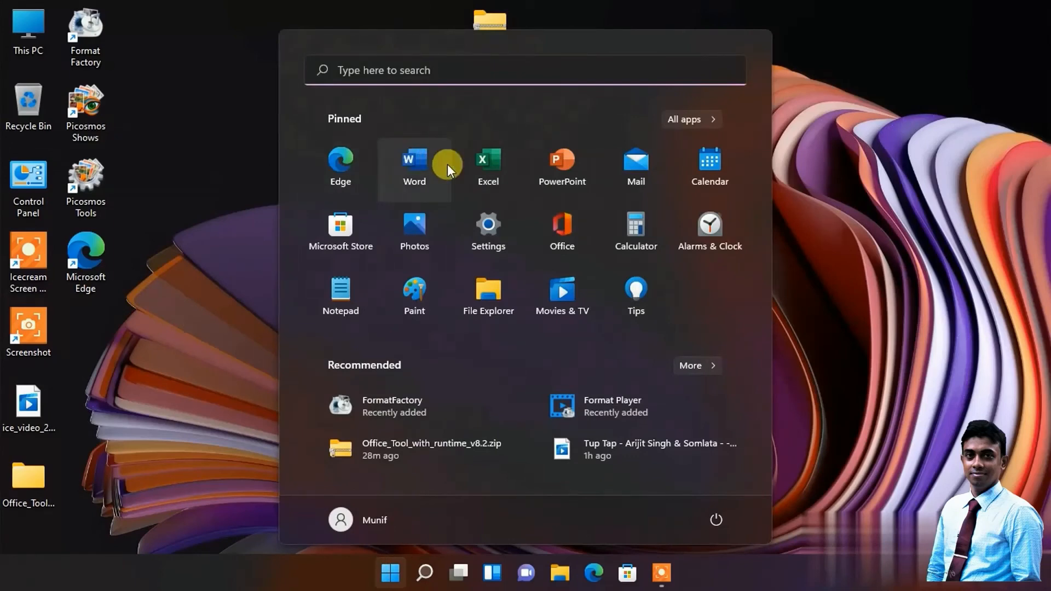
left_click(691, 118)
scroll(427, 181, "down", 2)
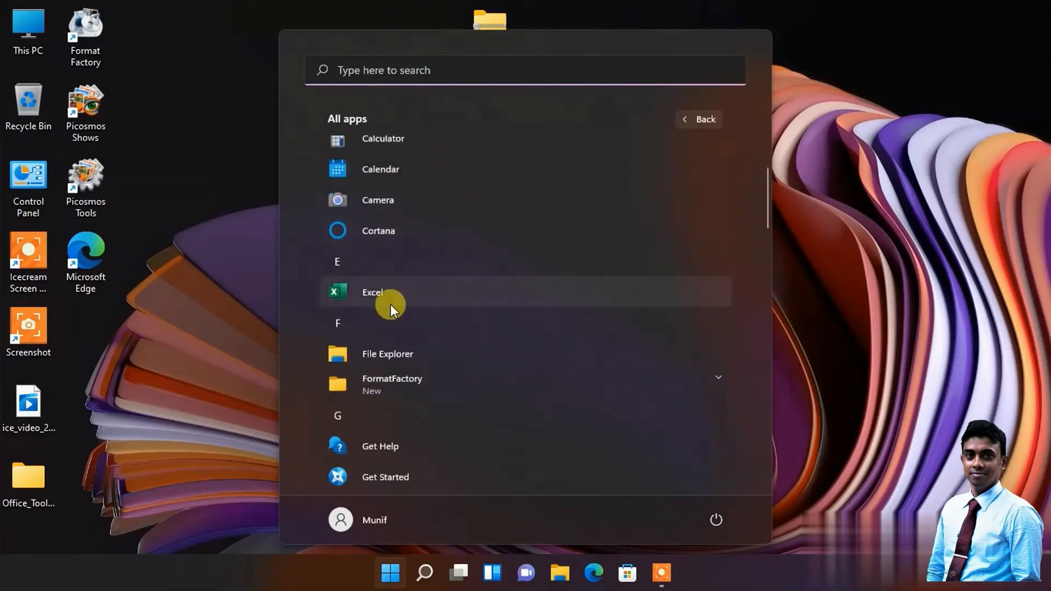
scroll(390, 289, "down", 6)
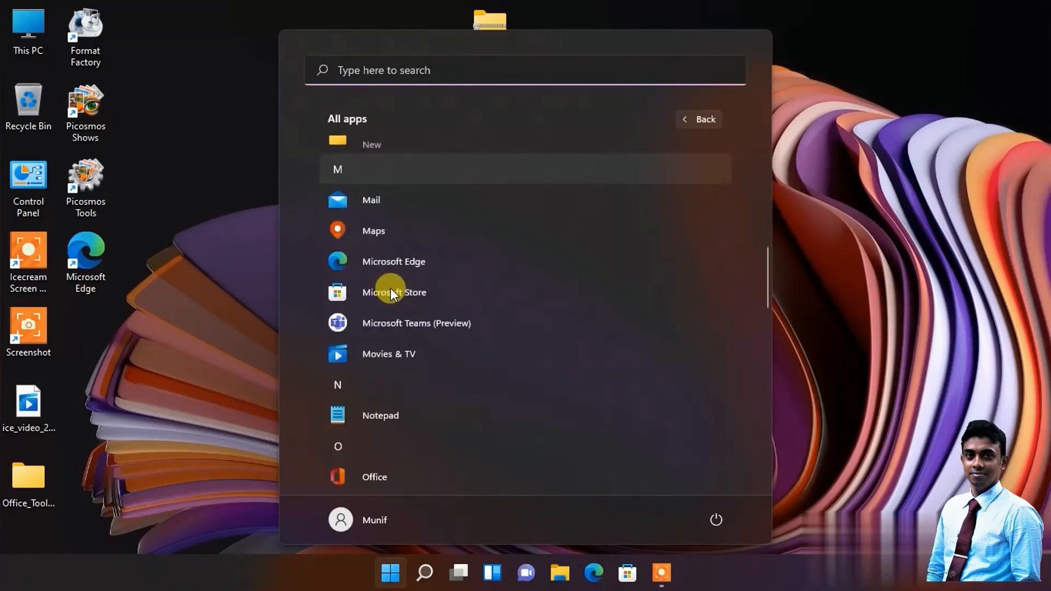
scroll(390, 288, "down", 2)
scroll(390, 289, "up", 3)
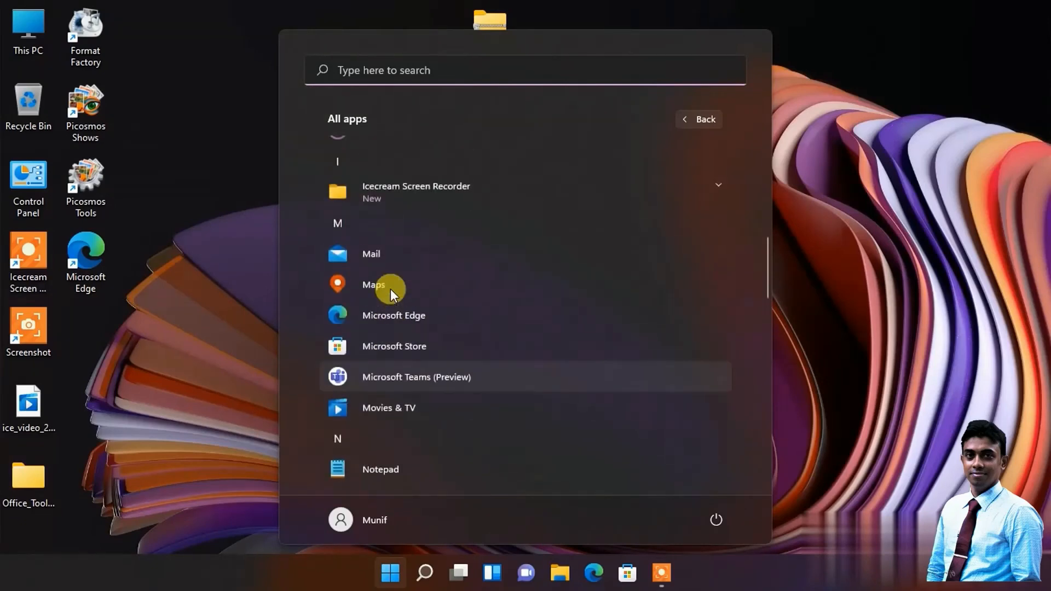
scroll(390, 288, "down", 5)
scroll(380, 334, "down", 1)
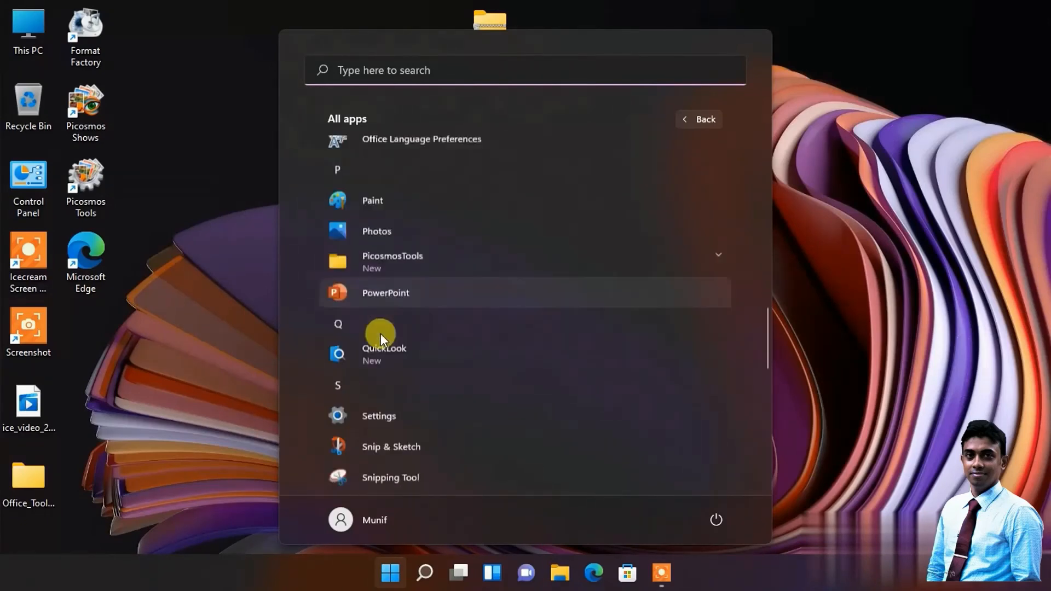
scroll(380, 333, "down", 5)
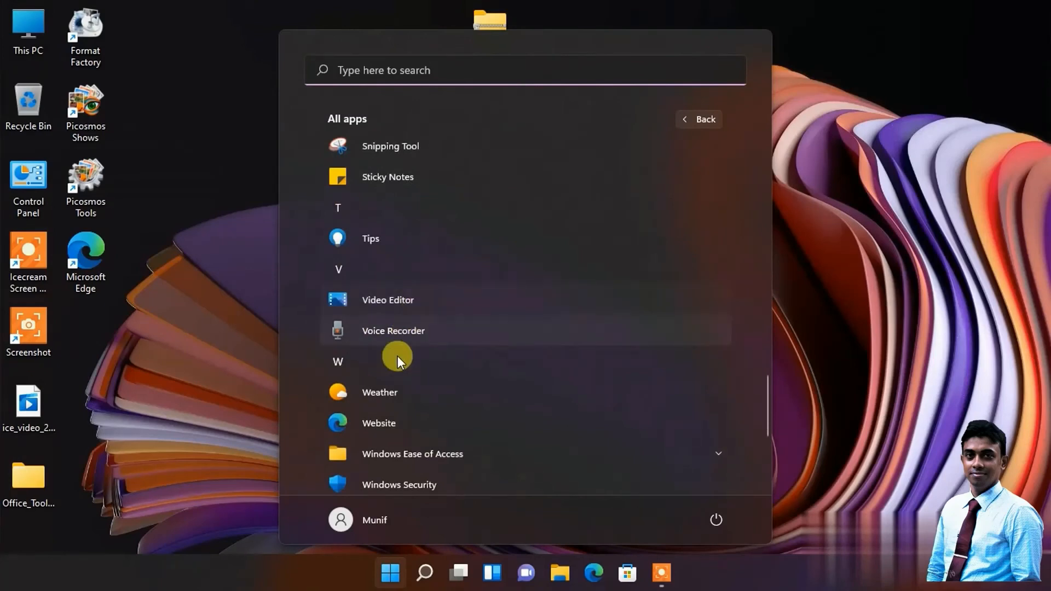
scroll(398, 356, "down", 5)
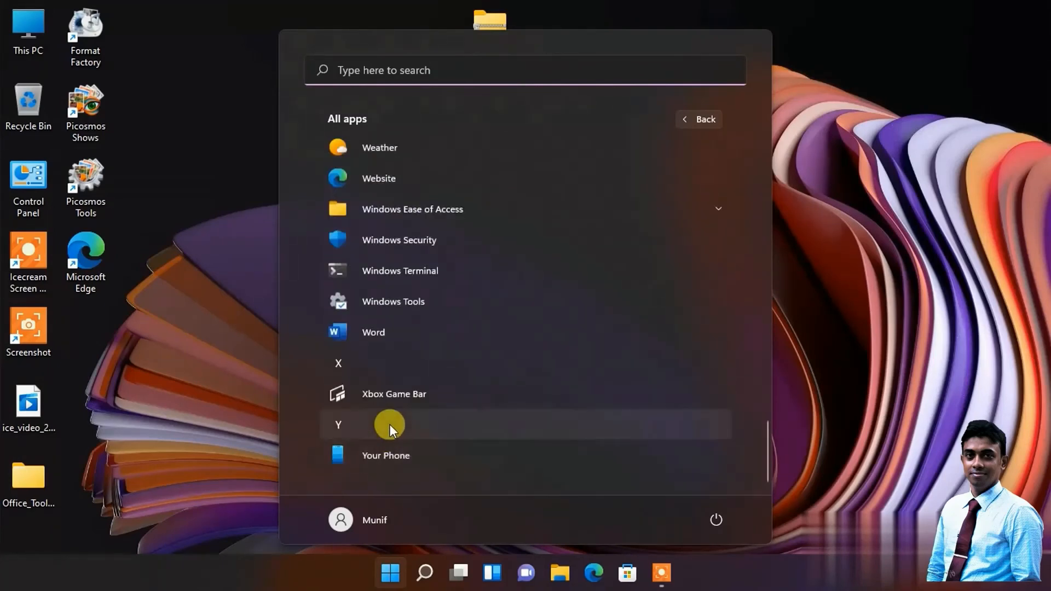
scroll(484, 223, "up", 8)
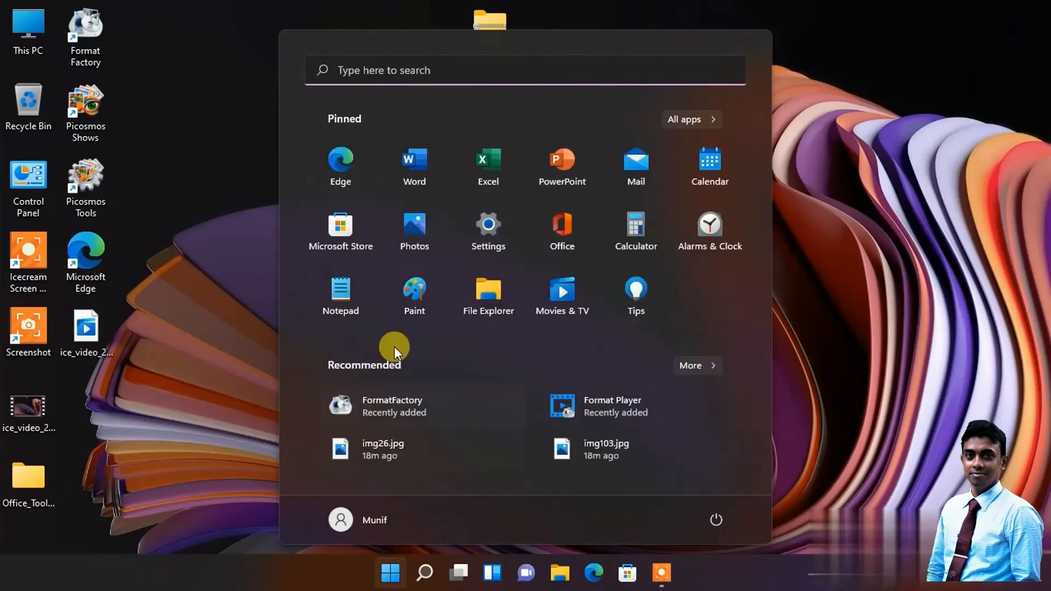
Step: Launch Word and create a blank document from its start page
left_click(407, 168)
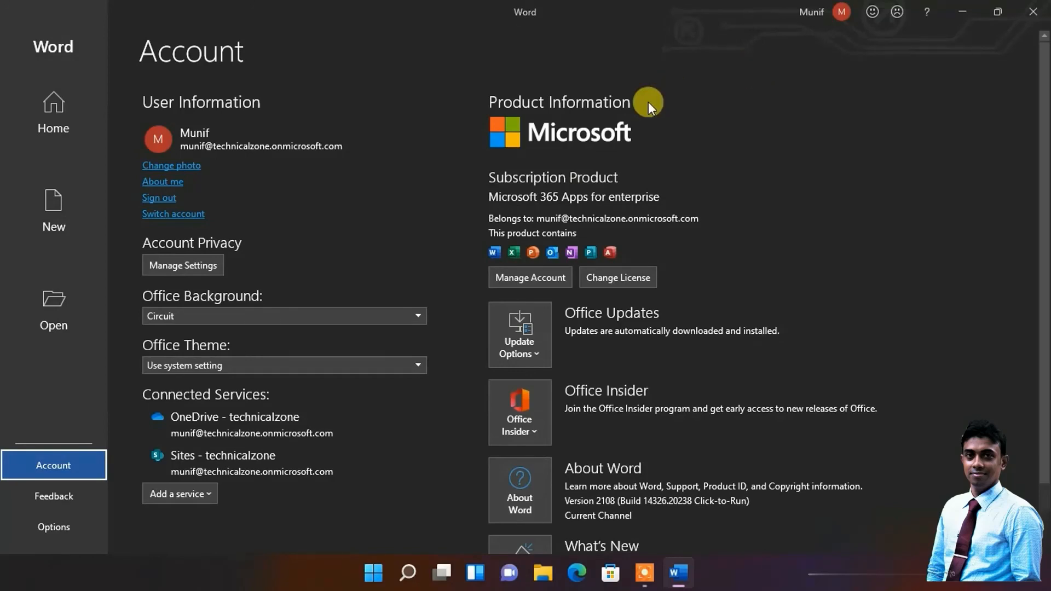
left_click(67, 118)
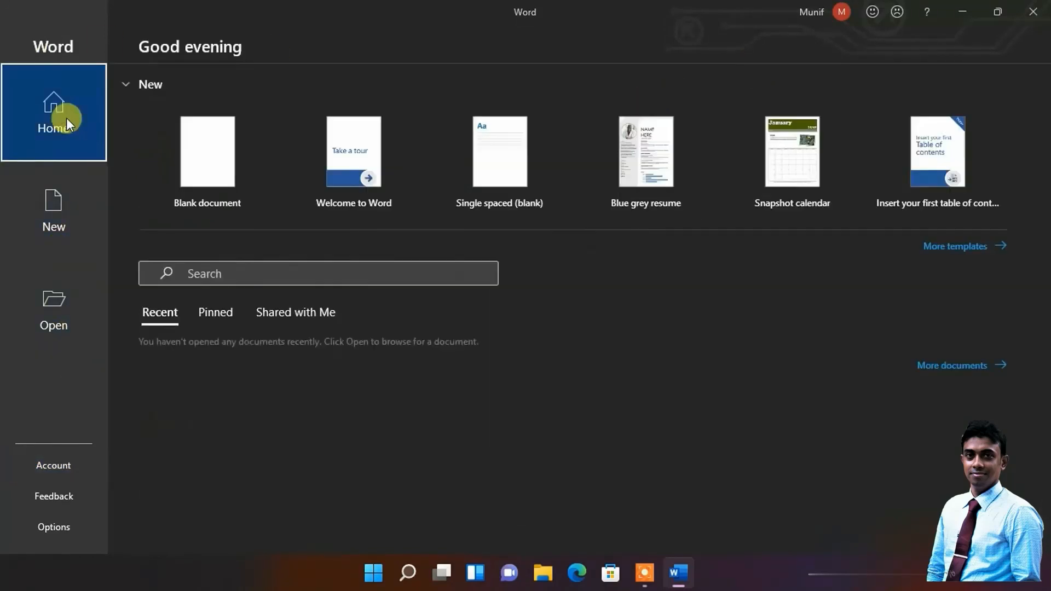
left_click(227, 156)
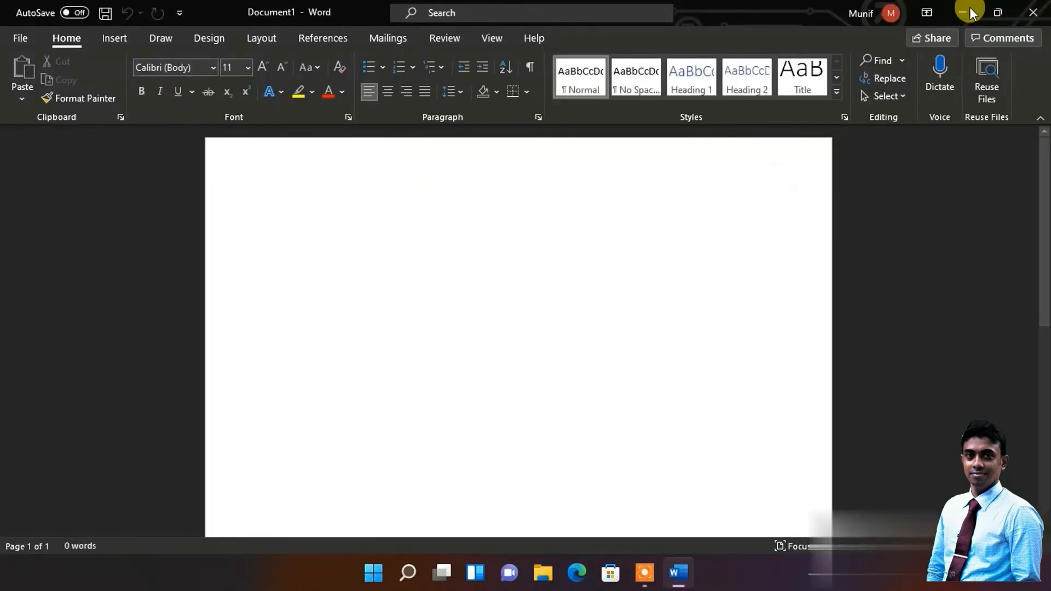
Step: Check the signed-in account's details from the blank Word document, dismiss them and close Word
scroll(887, 17, "down", 1)
left_click(887, 15)
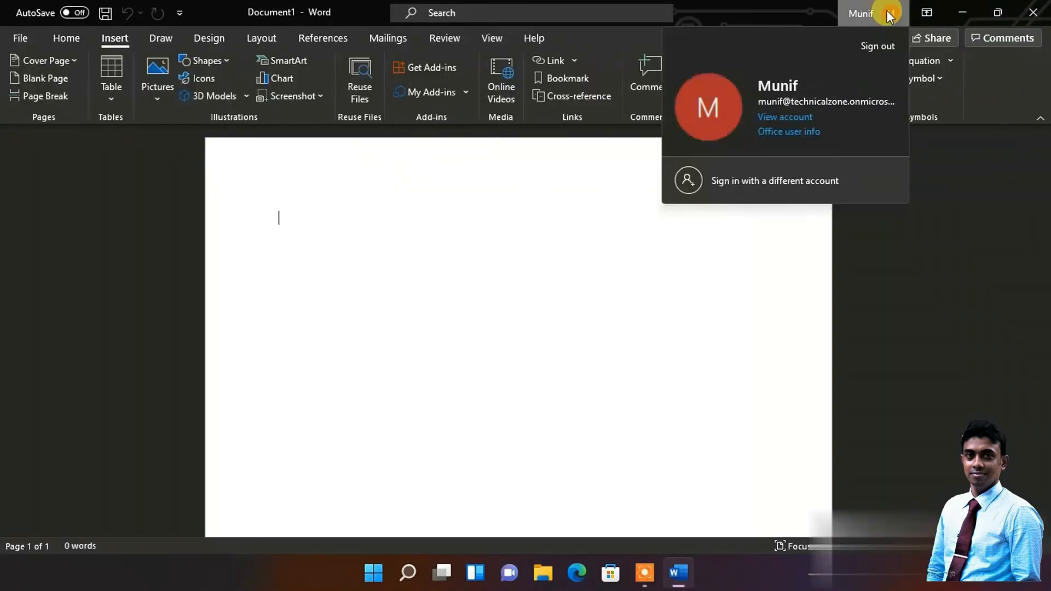
left_click(371, 276)
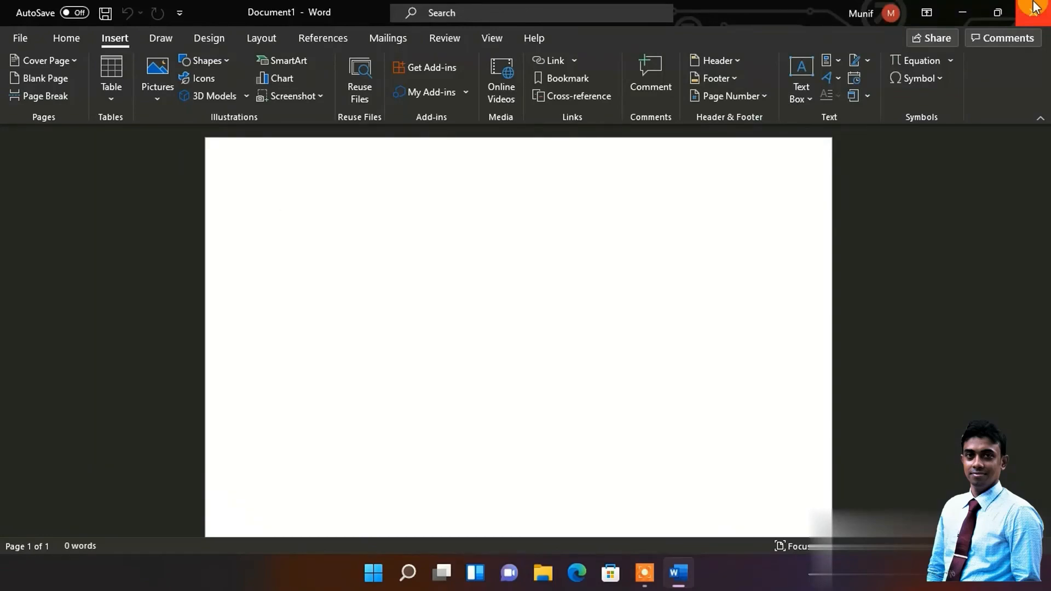
left_click(1035, 6)
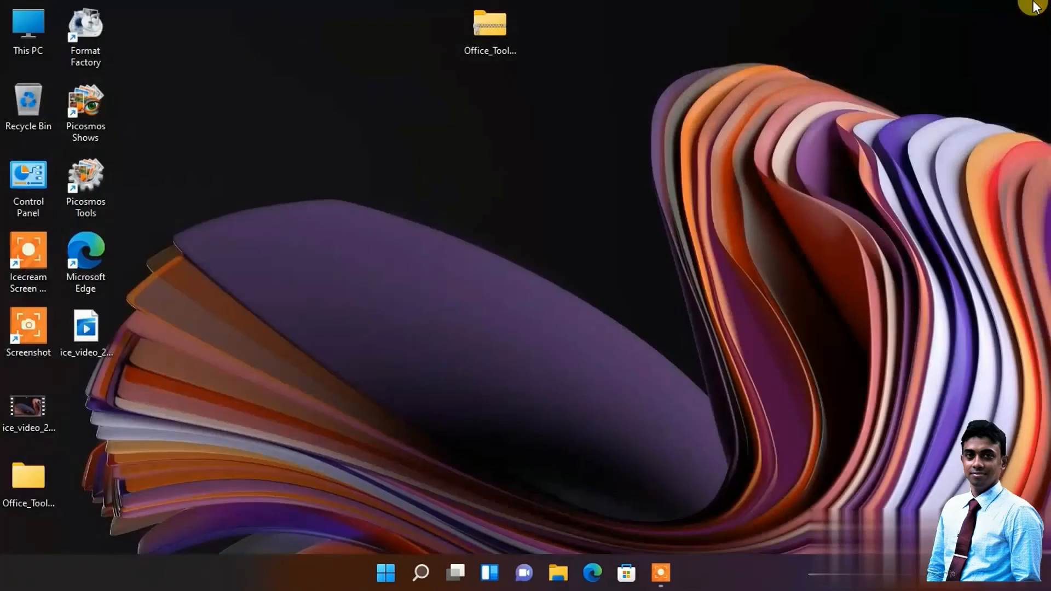
right_click(336, 116)
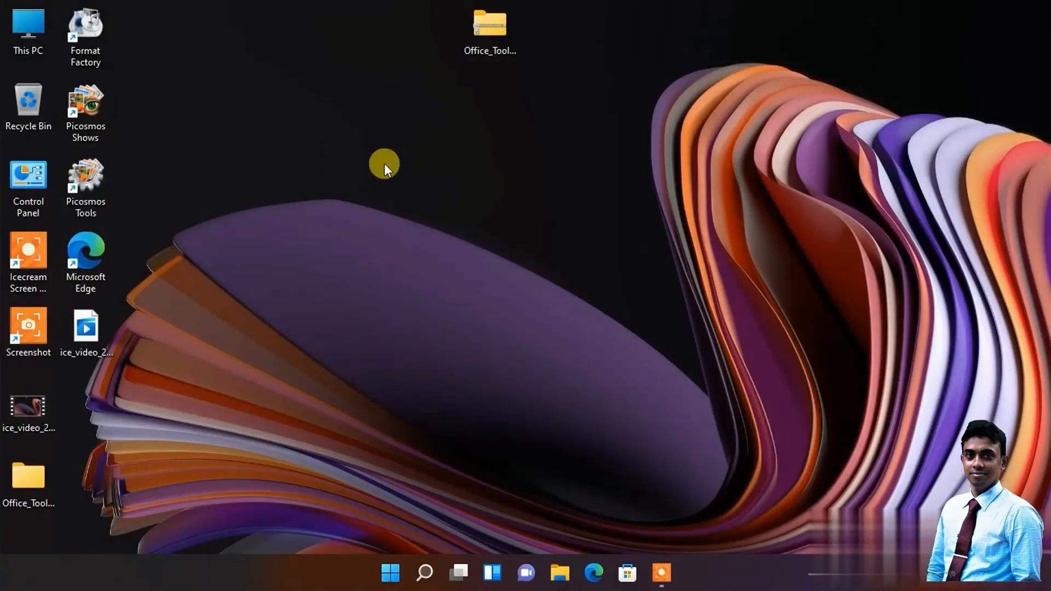
left_click(384, 174)
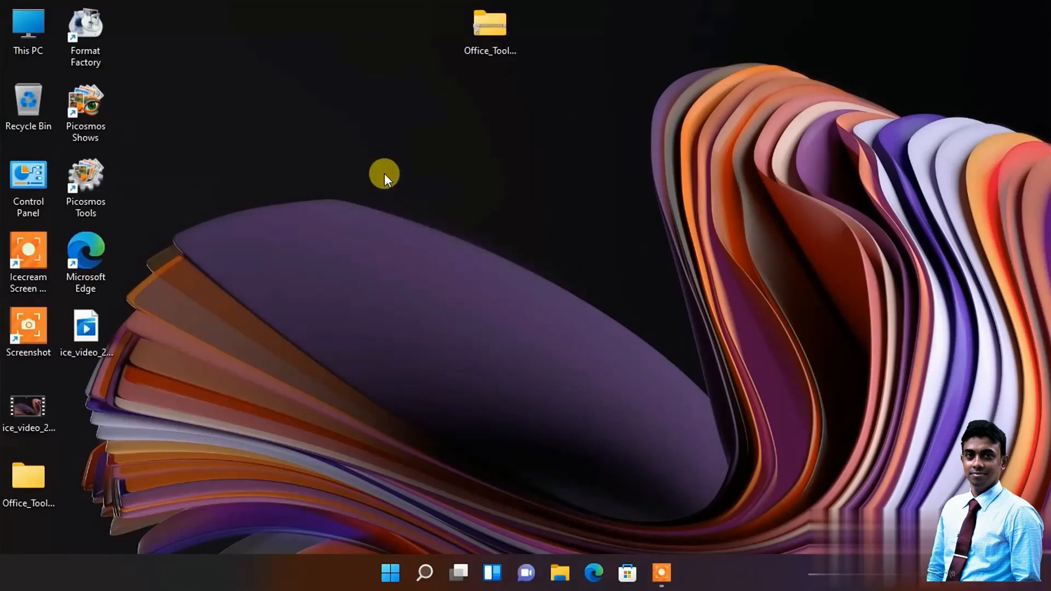